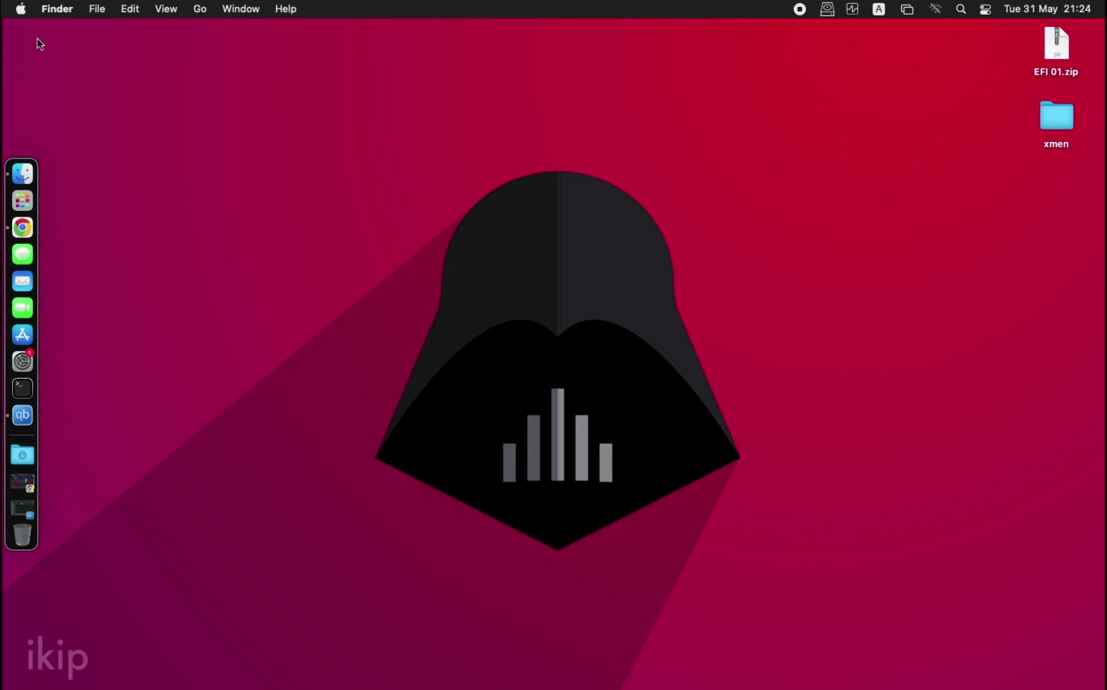
pyautogui.click(21, 8)
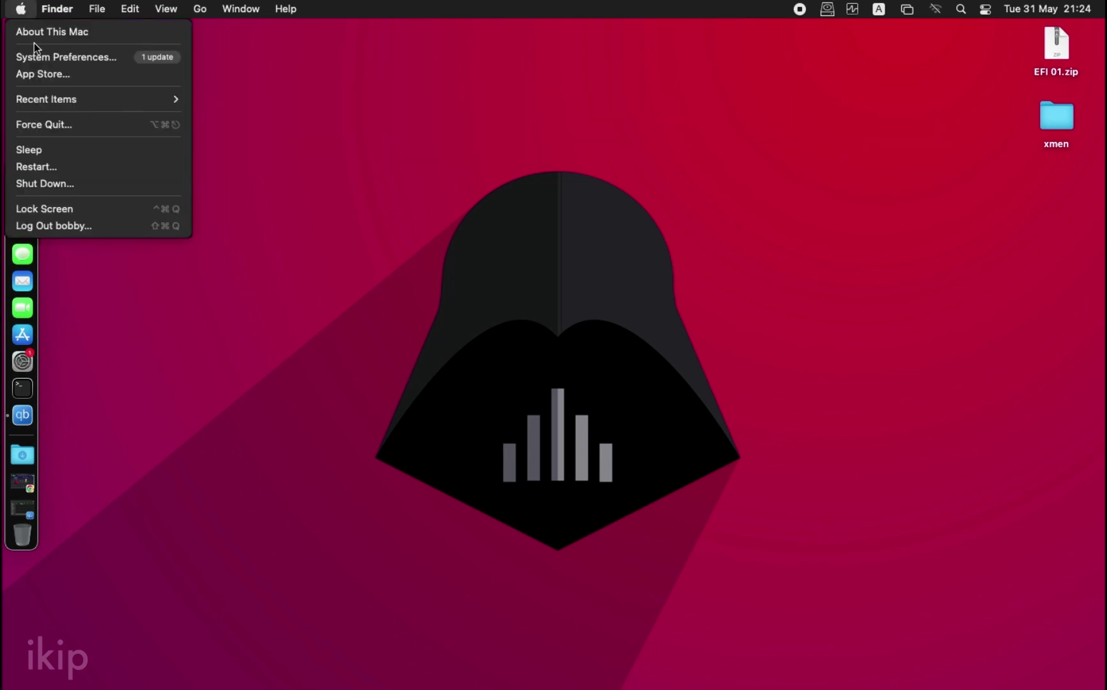
pyautogui.click(405, 207)
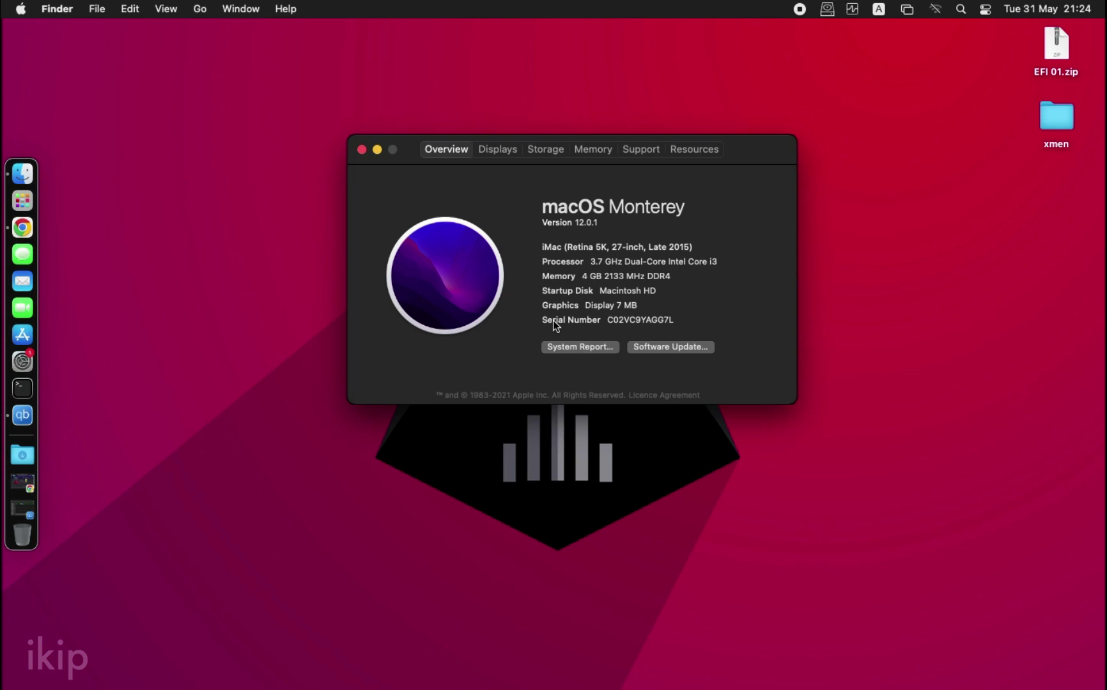
pyautogui.moveTo(739, 162); pyautogui.dragTo(713, 143)
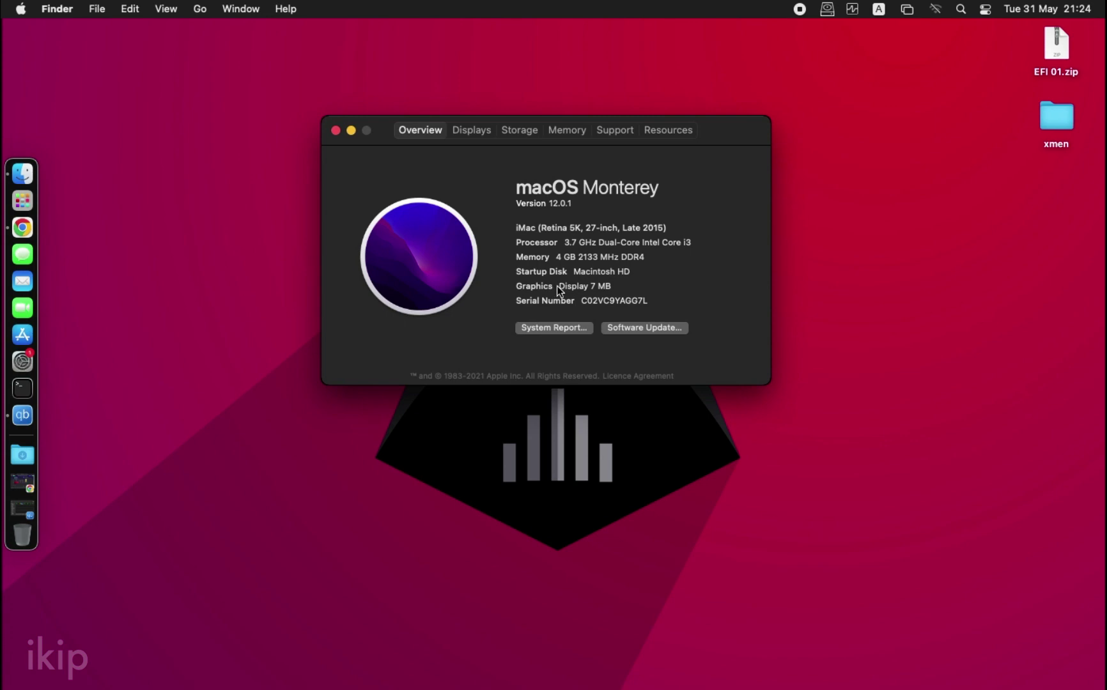
pyautogui.click(335, 130)
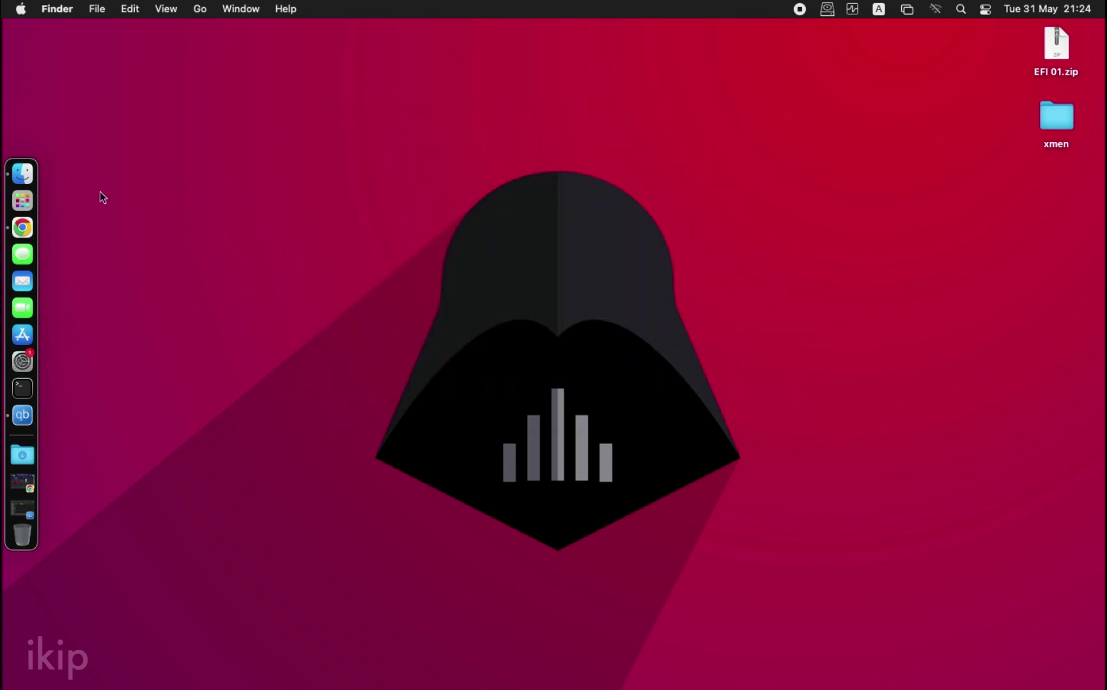
# Step: Copy OpenCore-Patcher from the GODMODE volume to the desktop, then close the Finder window
pyautogui.click(22, 176)
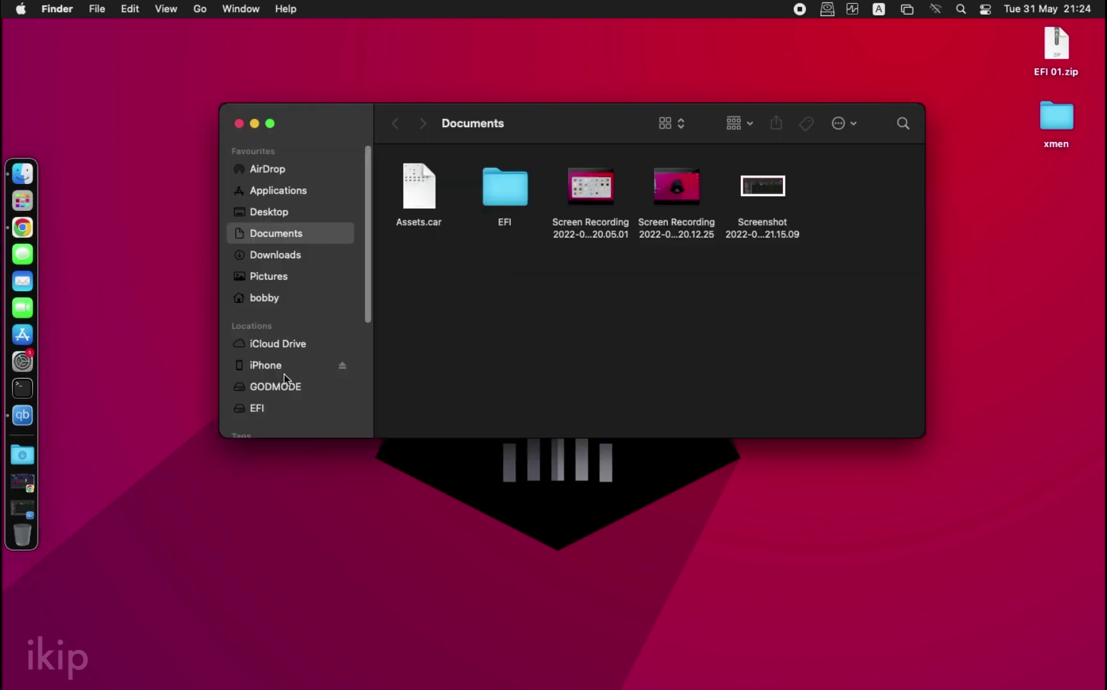
pyautogui.click(276, 387)
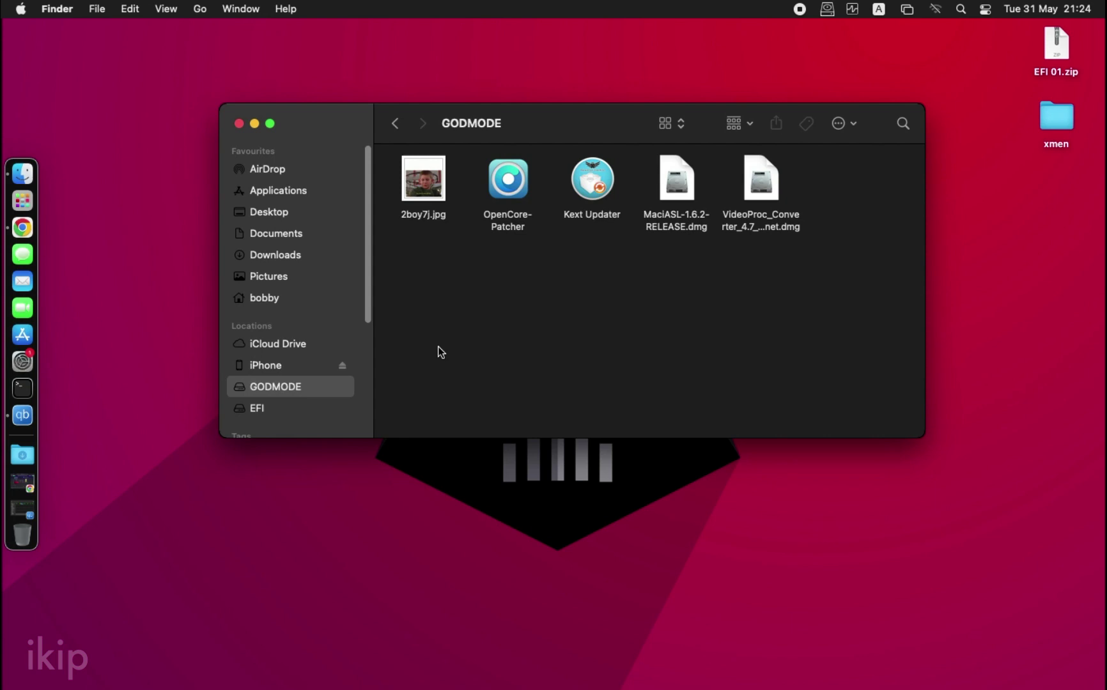
pyautogui.moveTo(522, 187); pyautogui.dragTo(486, 562)
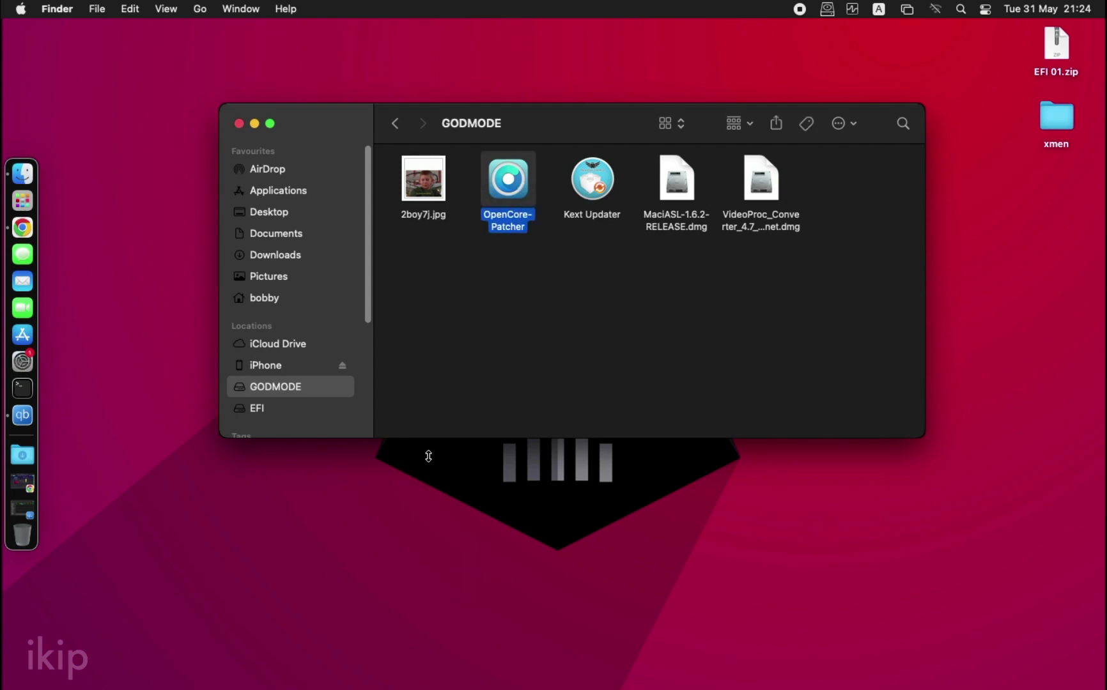
pyautogui.click(240, 124)
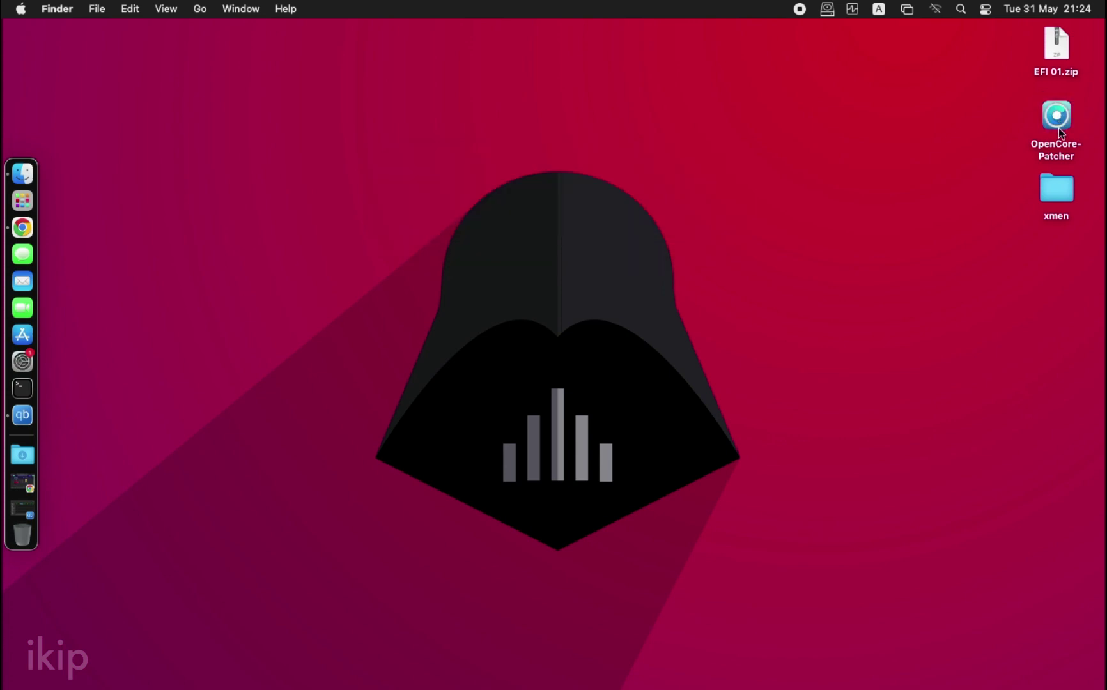
# Step: Launch the desktop copy of OpenCore Legacy Patcher v0.4.5 and shift its window down-left
pyautogui.click(1059, 119)
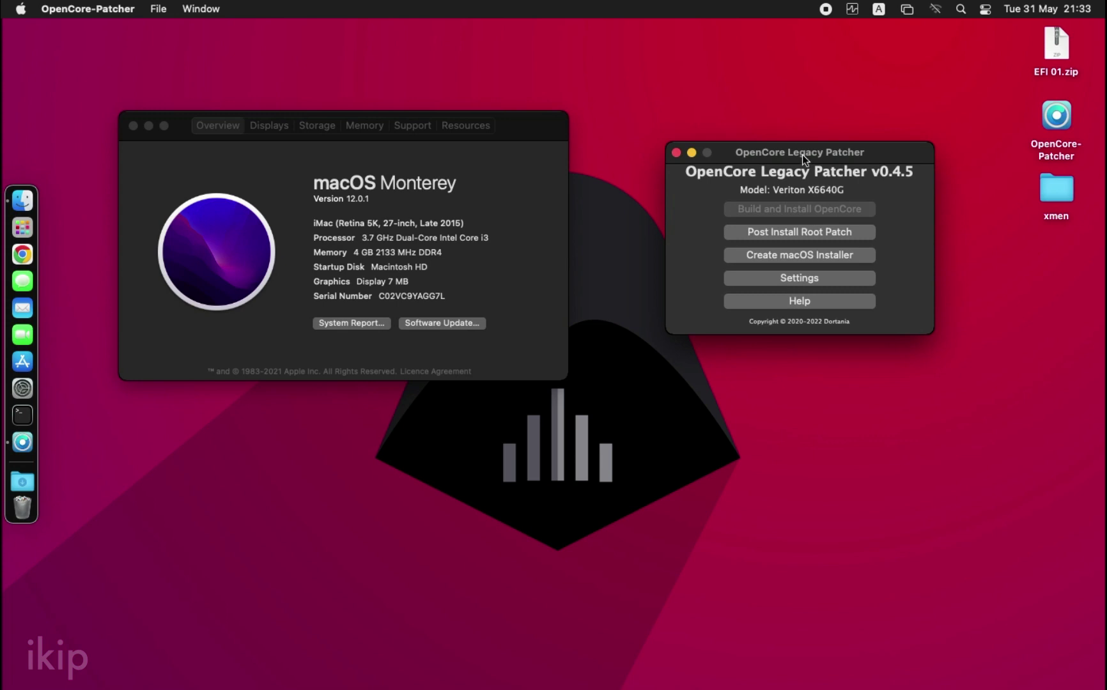
pyautogui.moveTo(801, 154); pyautogui.dragTo(769, 168)
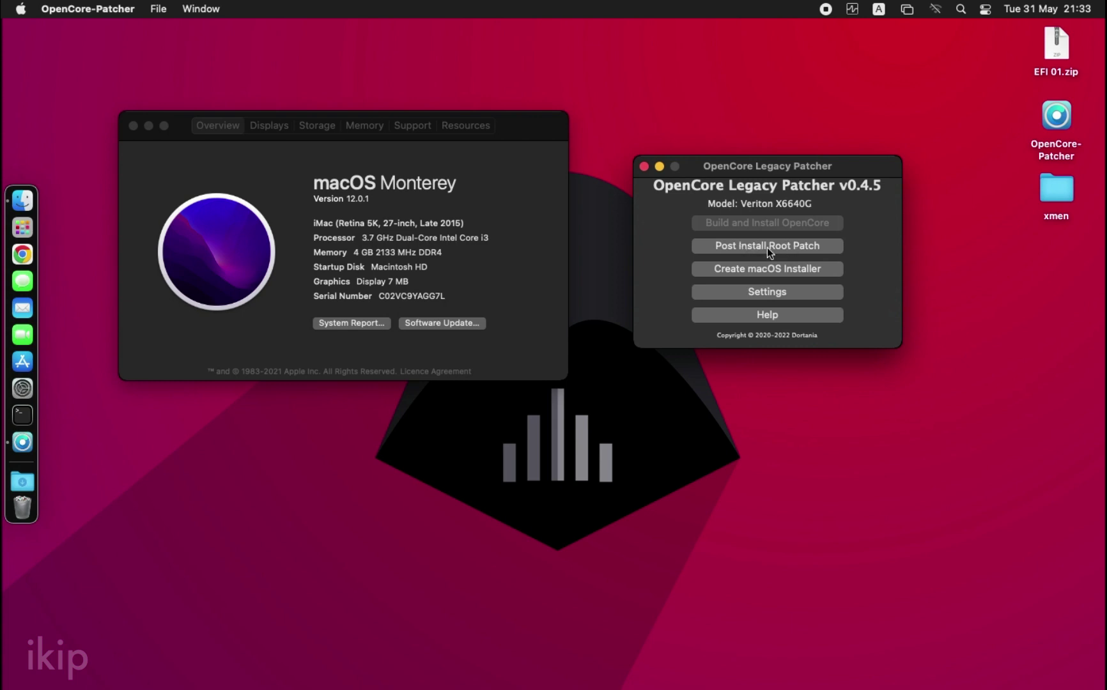
# Step: Start post-install root patching for the Graphics: Nvidia Kepler patch
pyautogui.click(768, 246)
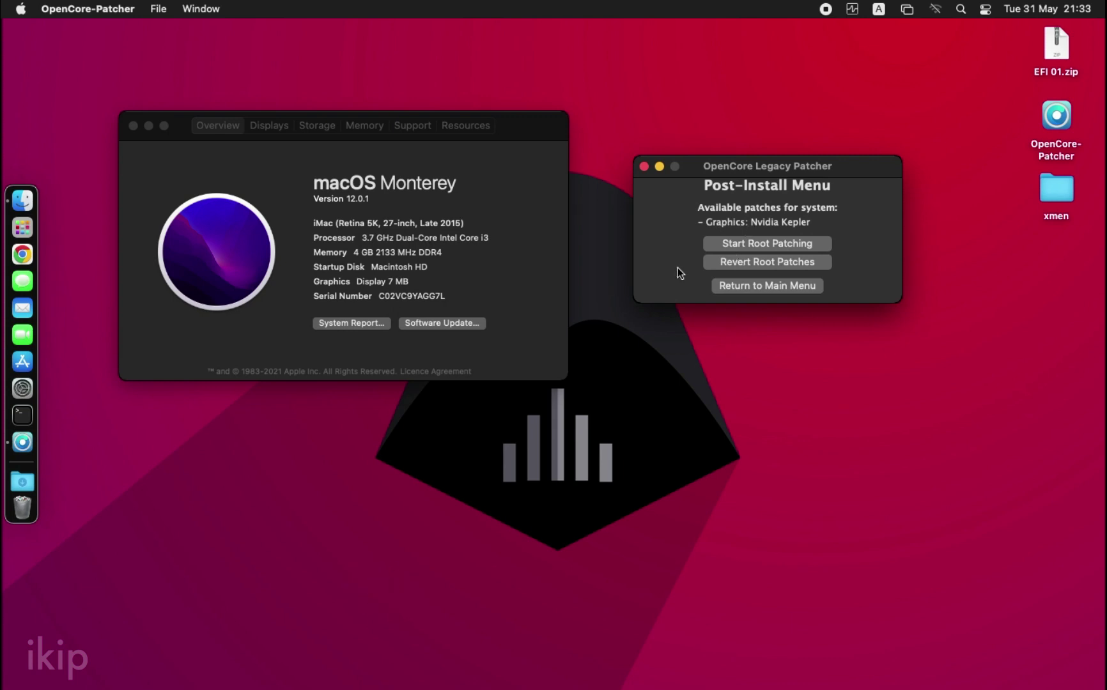
pyautogui.moveTo(789, 162); pyautogui.dragTo(804, 168)
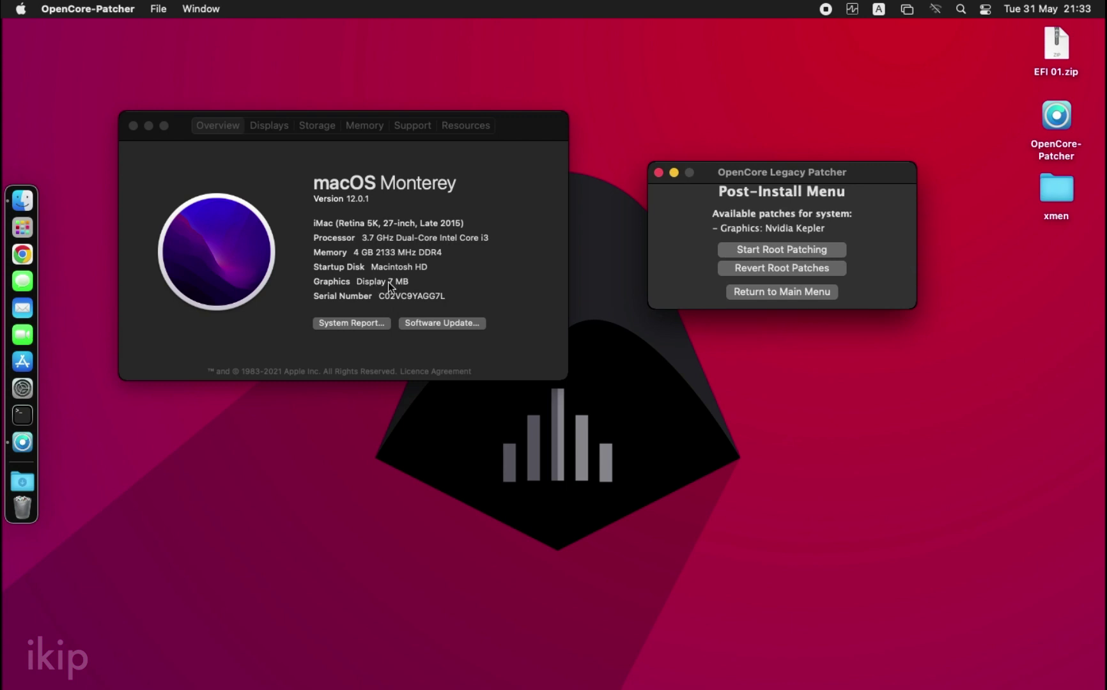
pyautogui.click(770, 250)
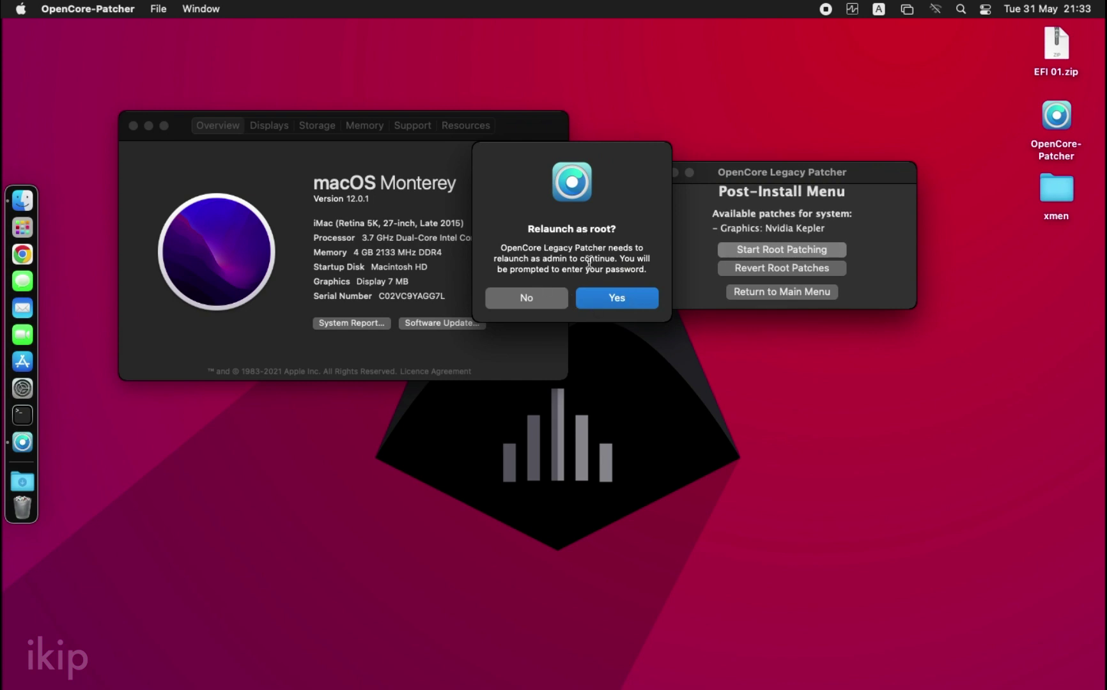
# Step: Agree to relaunch the patcher as root and confirm with the administrator password
pyautogui.click(618, 299)
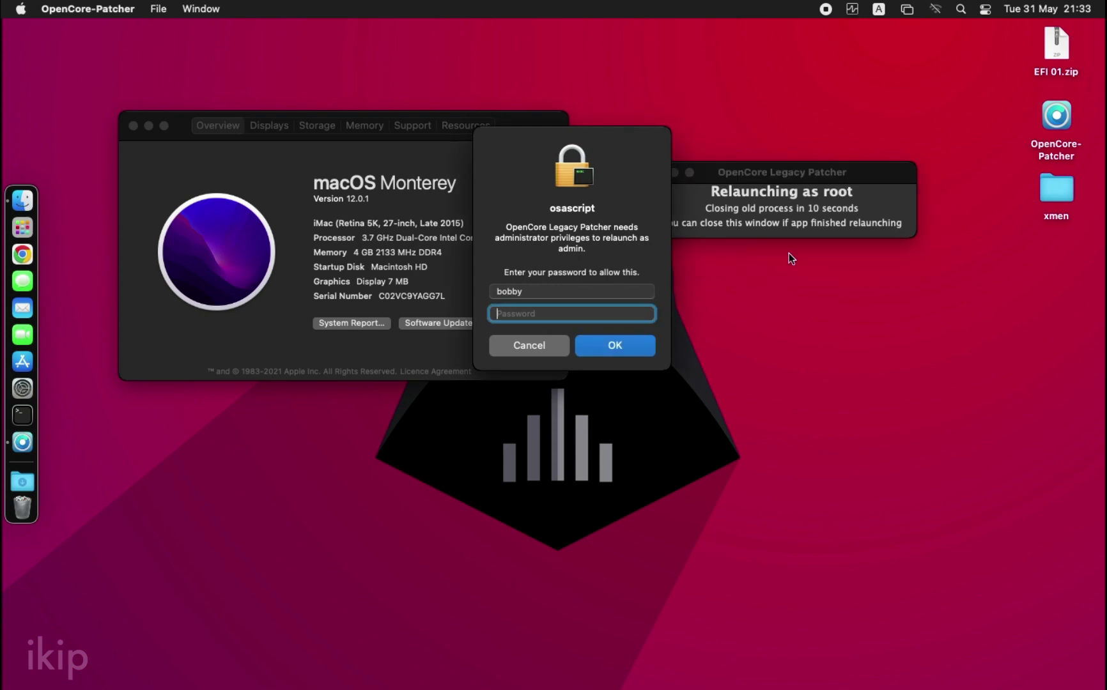
pyautogui.write('••••')
pyautogui.click(633, 342)
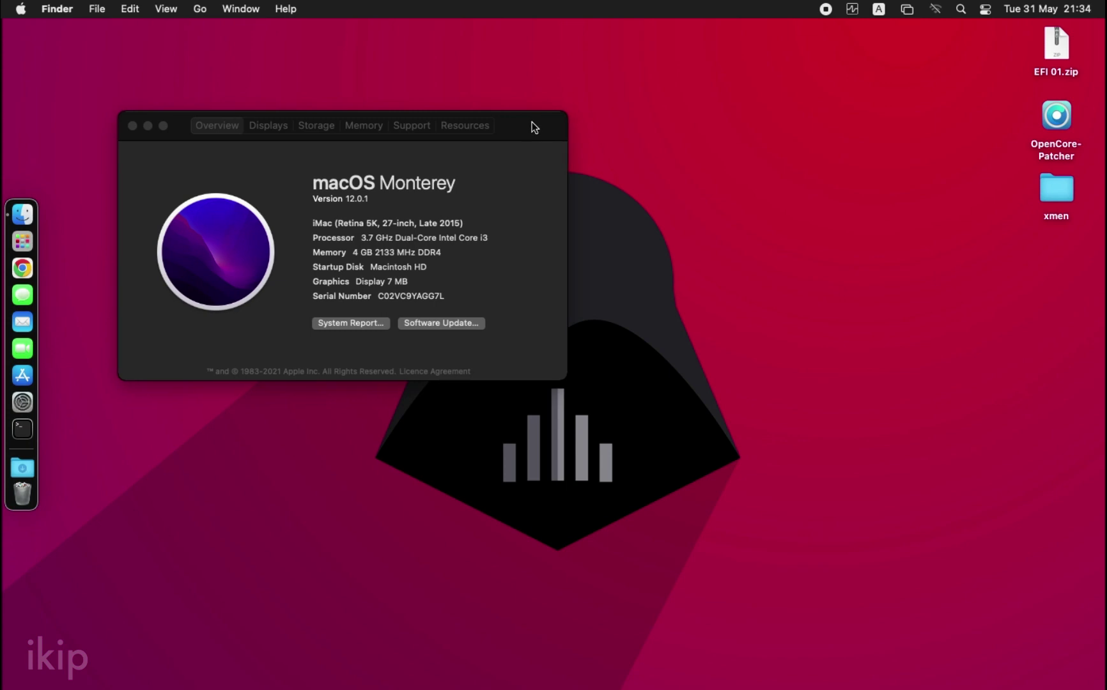
# Step: Rearrange the Mac overview and root patching log windows while the Nvidia kexts install
pyautogui.moveTo(532, 122); pyautogui.dragTo(493, 85)
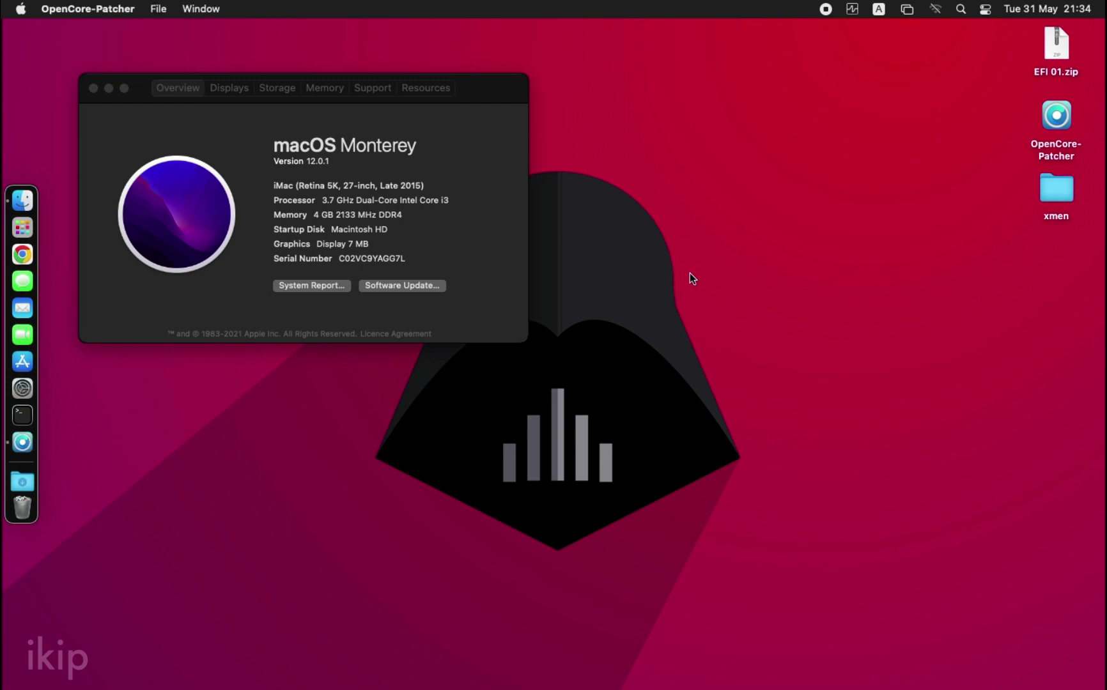
pyautogui.moveTo(685, 280); pyautogui.dragTo(797, 131)
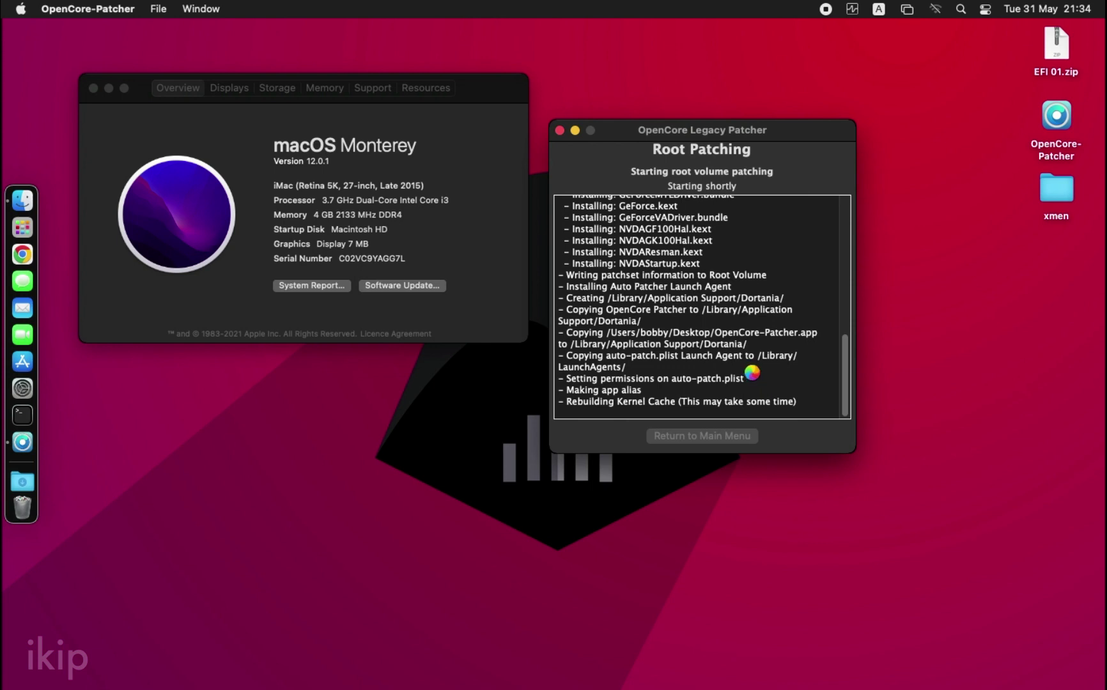
# Step: Close the About This Mac window and reposition the patcher window while root patching finishes
pyautogui.moveTo(706, 136); pyautogui.dragTo(736, 129)
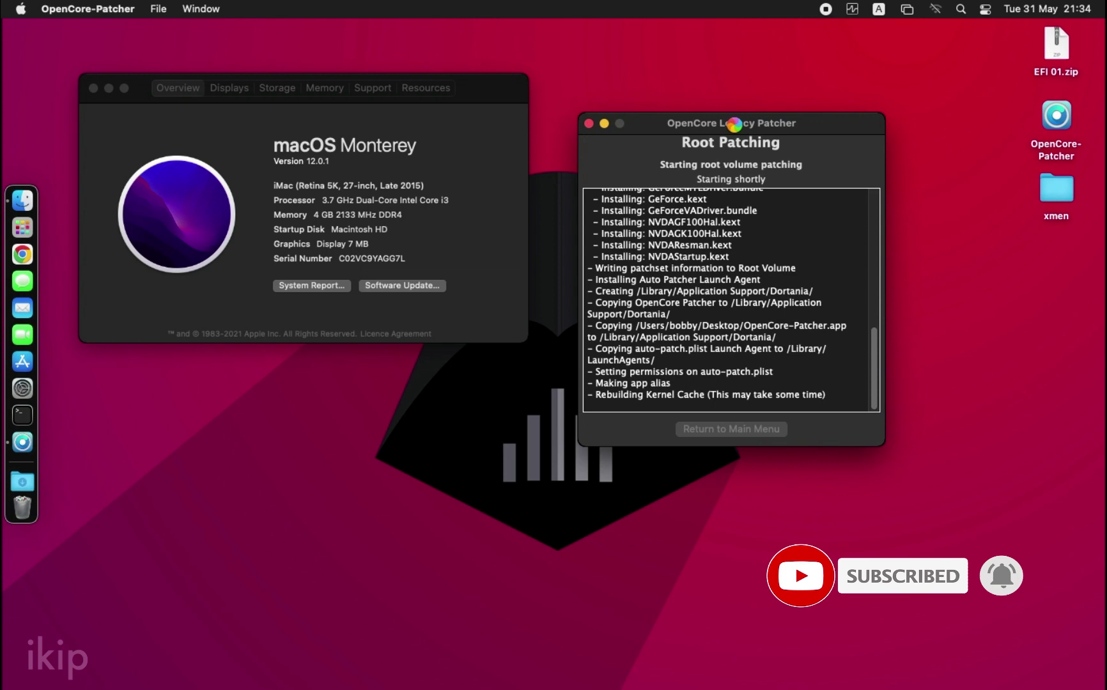
pyautogui.moveTo(468, 93); pyautogui.dragTo(472, 120)
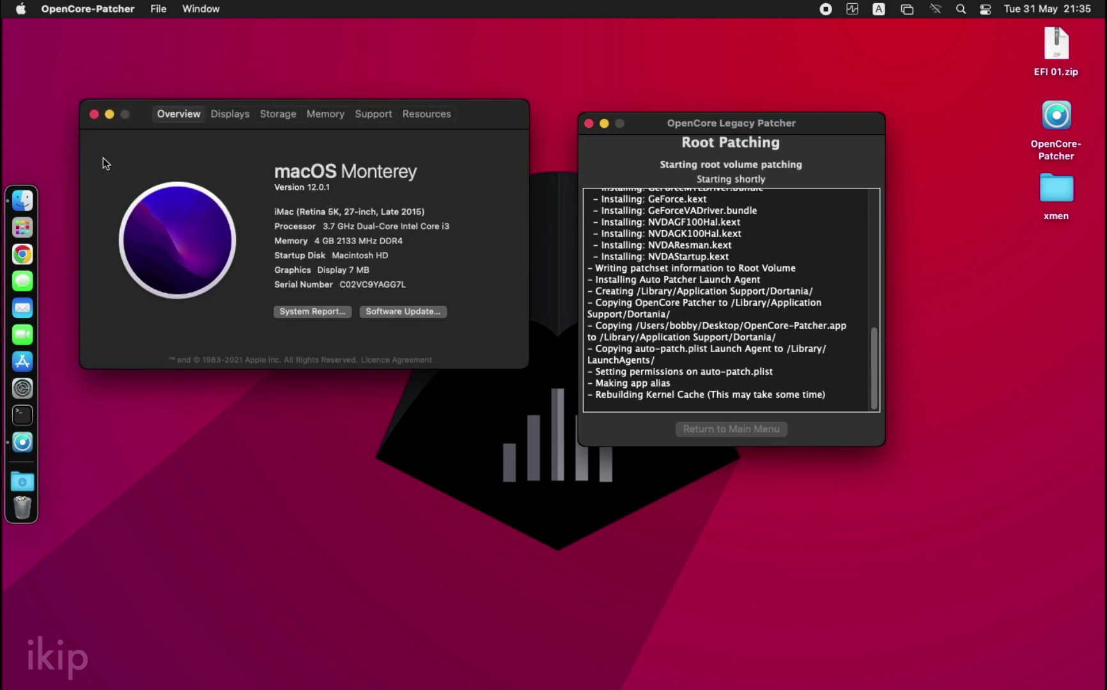
pyautogui.click(94, 114)
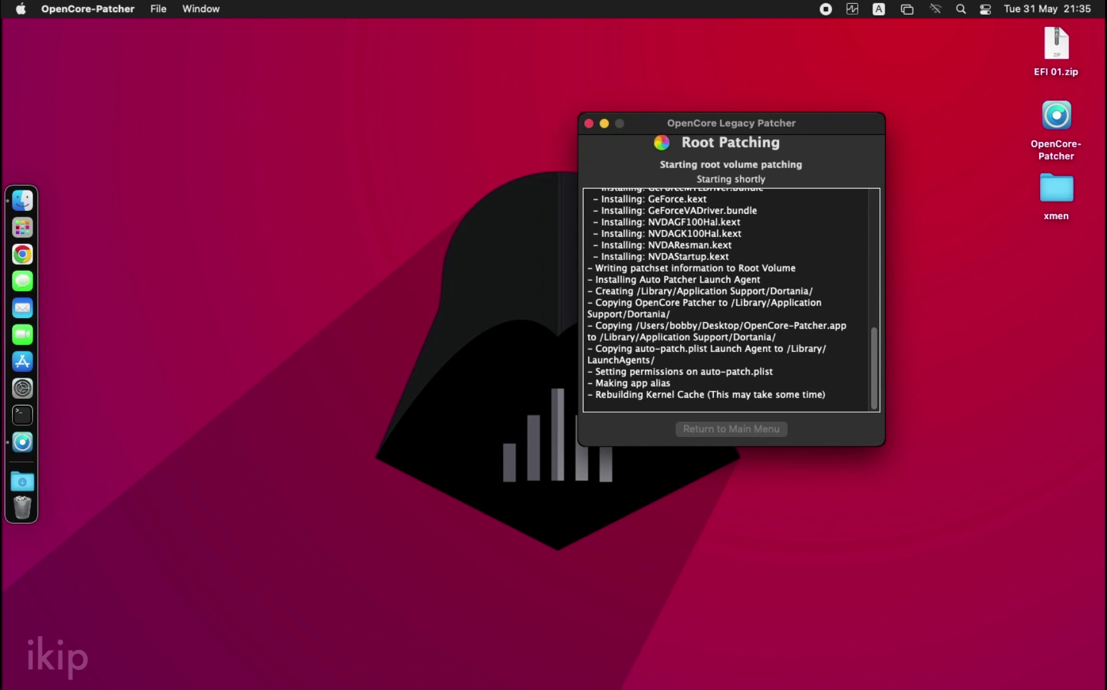
pyautogui.moveTo(692, 122); pyautogui.dragTo(615, 131)
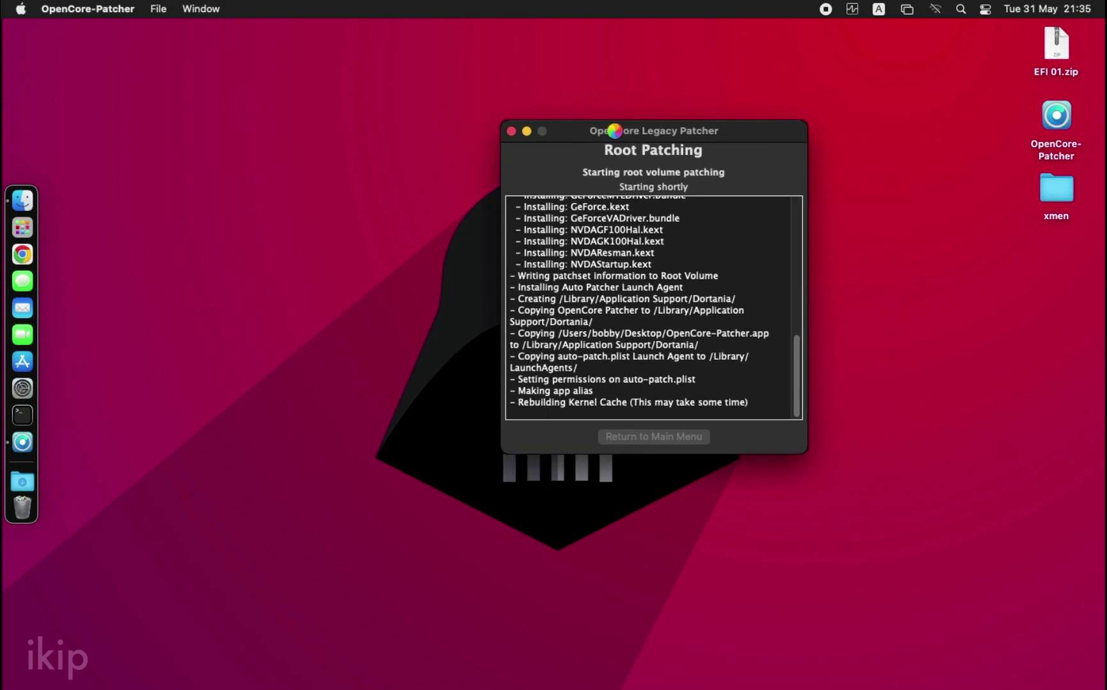
pyautogui.moveTo(614, 131); pyautogui.dragTo(831, 169)
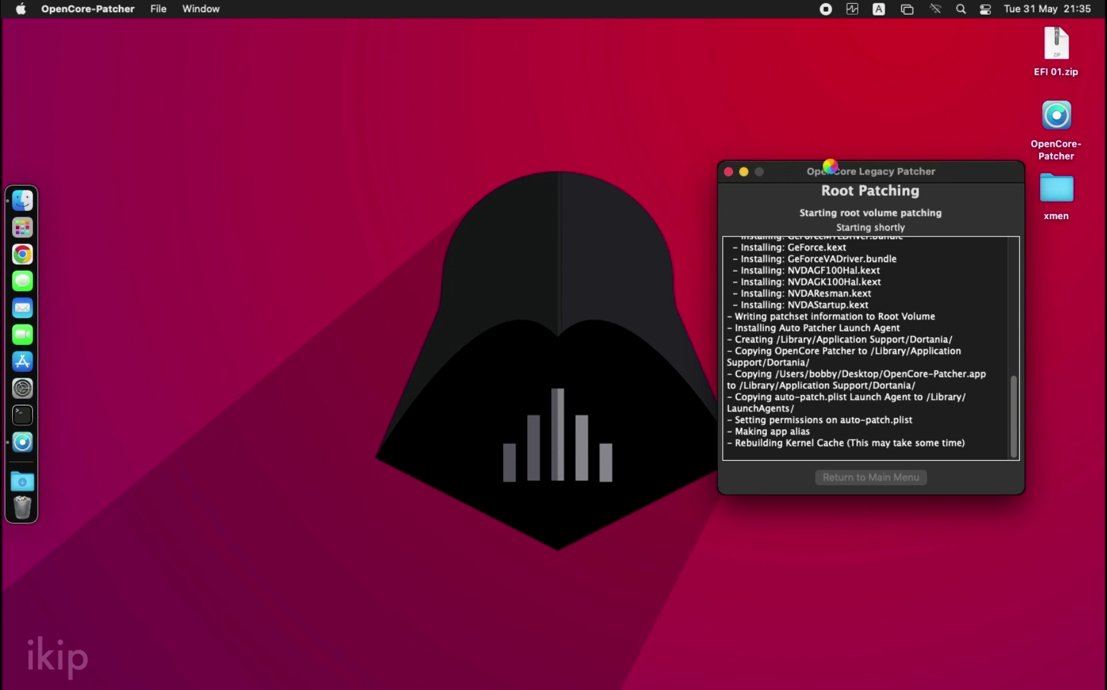
pyautogui.moveTo(831, 170); pyautogui.dragTo(761, 127)
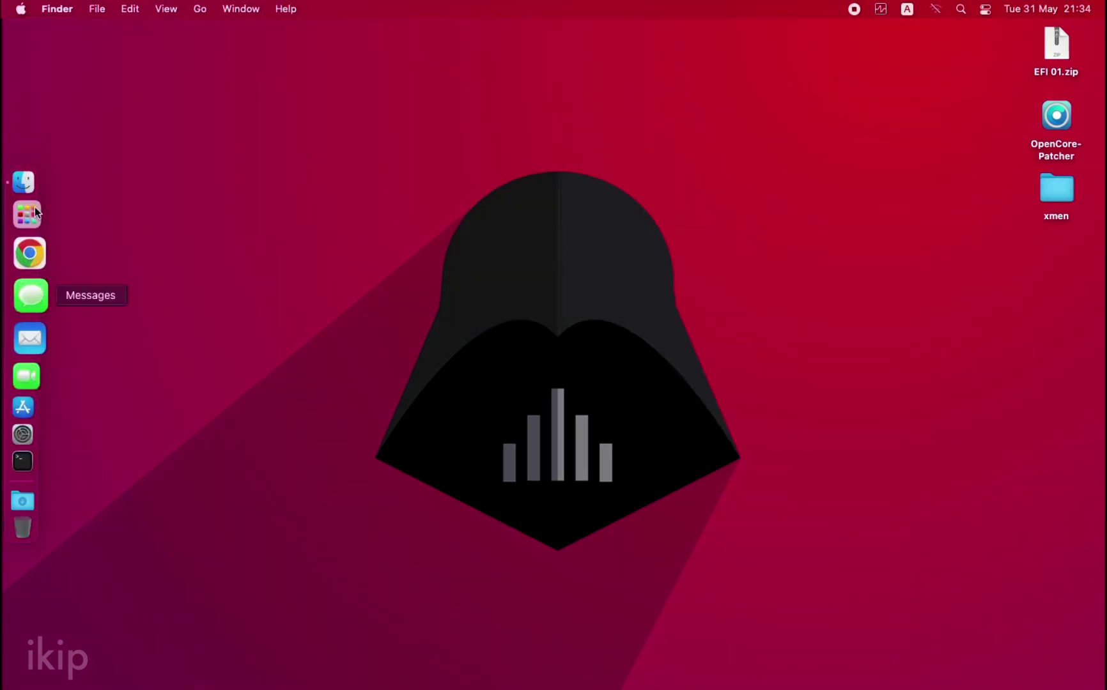
# Step: Open About This Mac and highlight the NVIDIA GeForce GT 710 2 GB graphics name
pyautogui.click(21, 9)
pyautogui.click(28, 32)
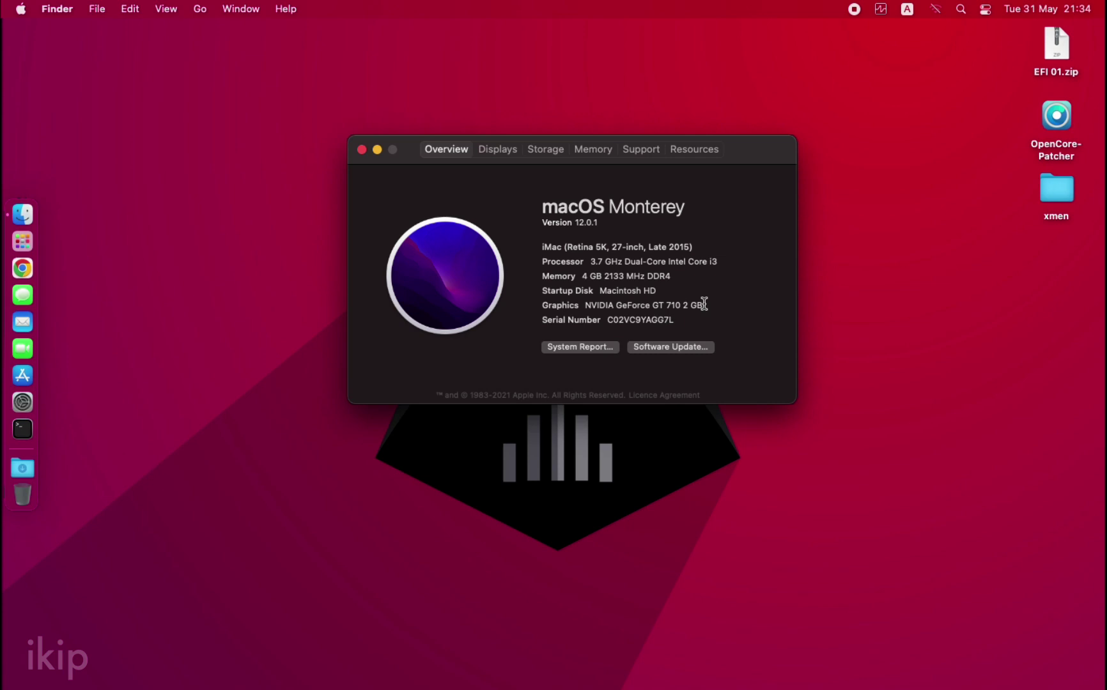
pyautogui.moveTo(701, 305); pyautogui.dragTo(585, 305)
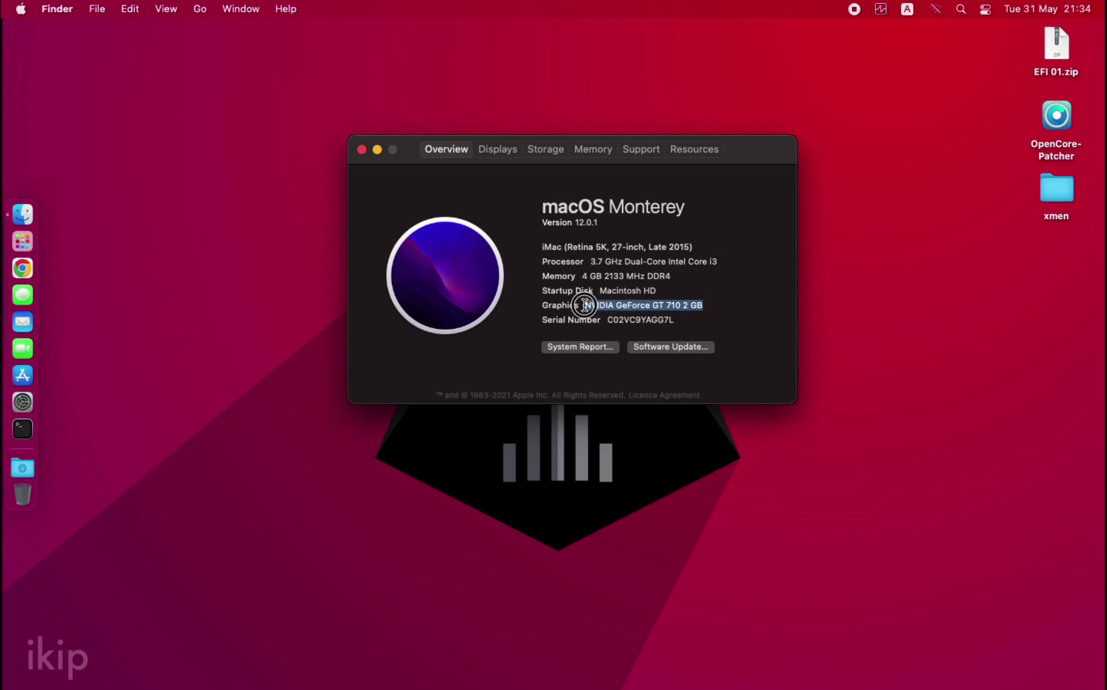
pyautogui.click(671, 308)
pyautogui.moveTo(714, 309); pyautogui.dragTo(585, 307)
# Step: Open the System Report at its Graphics/Displays section
pyautogui.click(554, 345)
pyautogui.moveTo(748, 147); pyautogui.dragTo(668, 100)
pyautogui.click(186, 242)
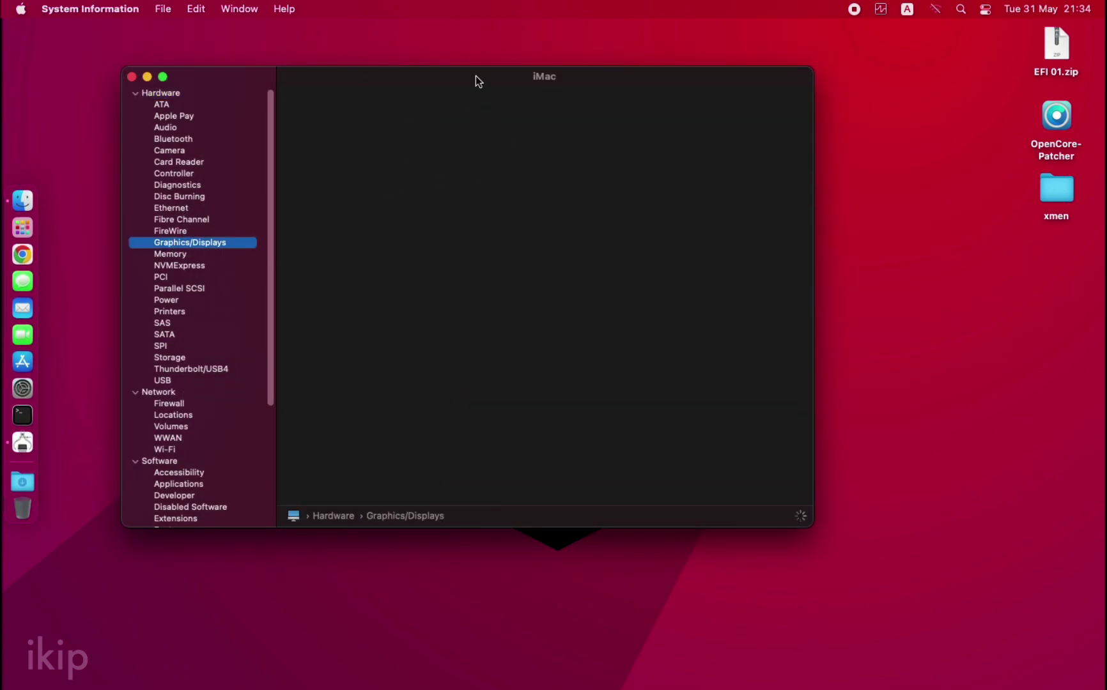
# Step: Bring the Mac overview forward, clear its graphics highlight, then return to the GPU report
pyautogui.moveTo(476, 76); pyautogui.dragTo(551, 203)
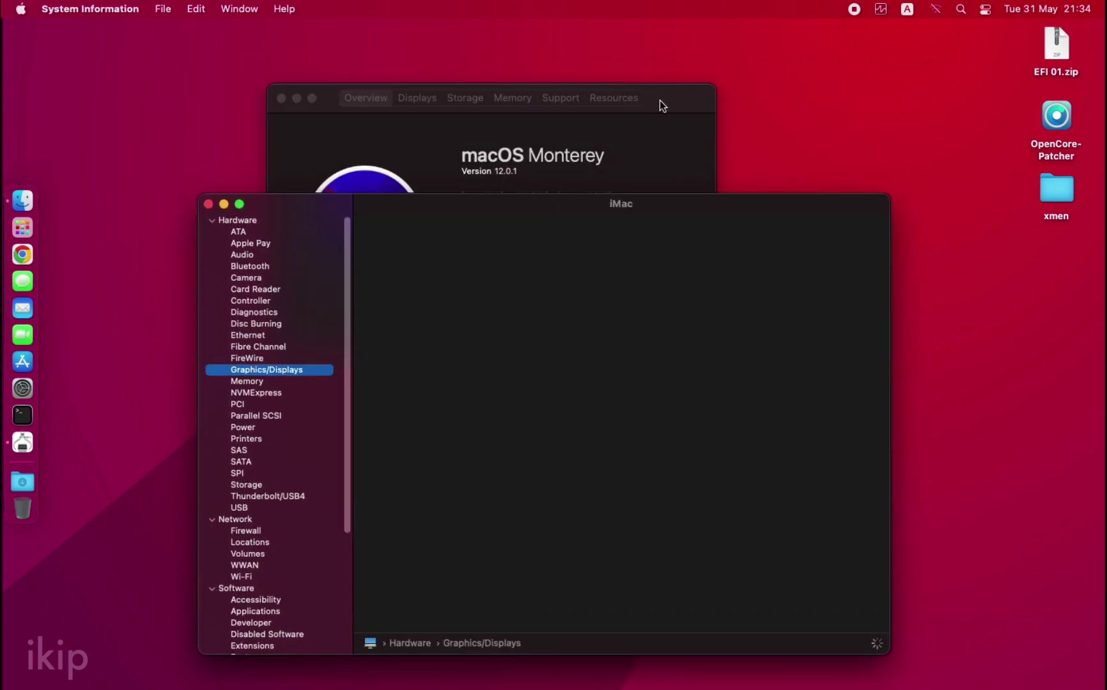
pyautogui.moveTo(660, 100); pyautogui.dragTo(594, 65)
pyautogui.click(557, 234)
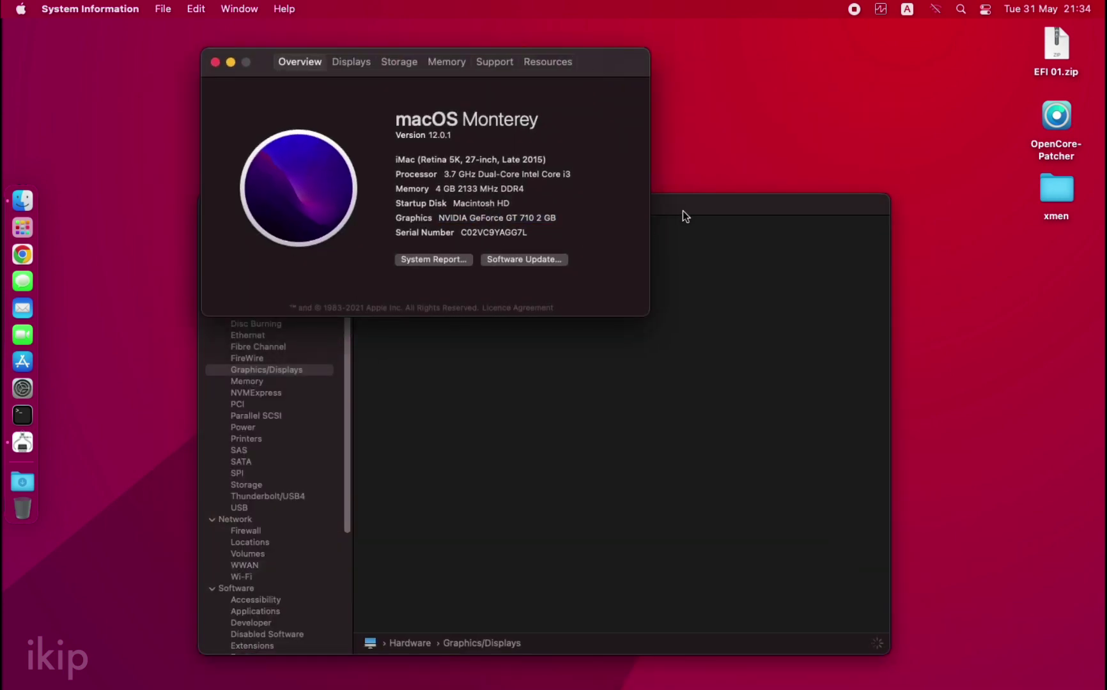
pyautogui.moveTo(683, 210); pyautogui.dragTo(744, 188)
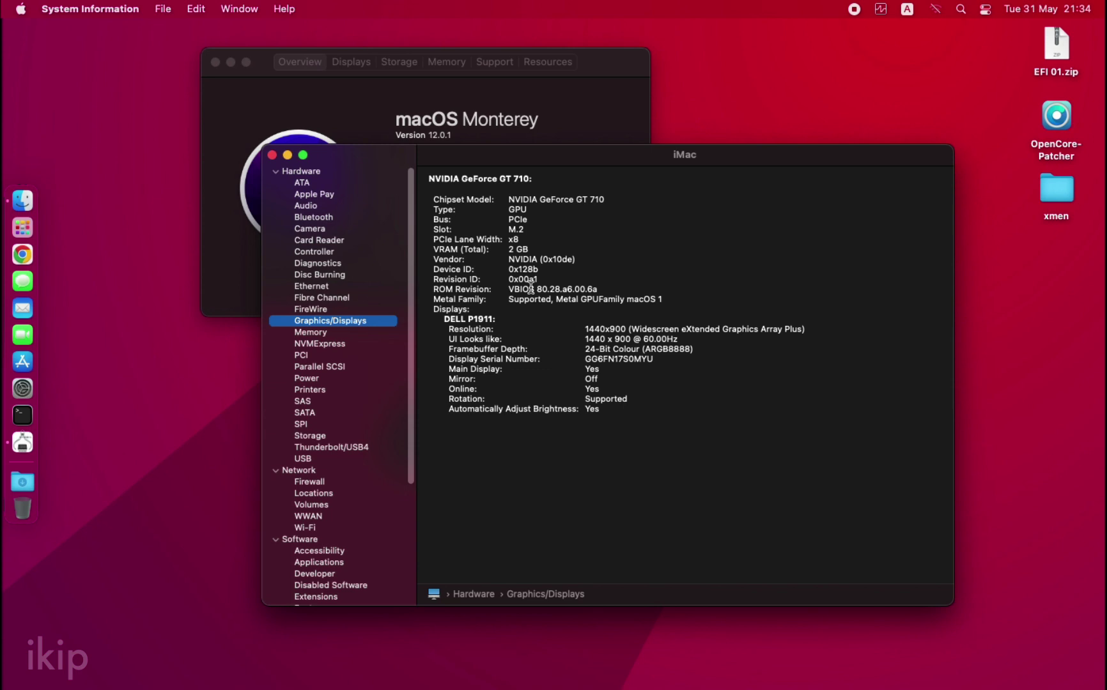
# Step: Highlight the GT 710's Metal support value, then close System Information
pyautogui.click(565, 257)
pyautogui.moveTo(510, 299); pyautogui.dragTo(635, 300)
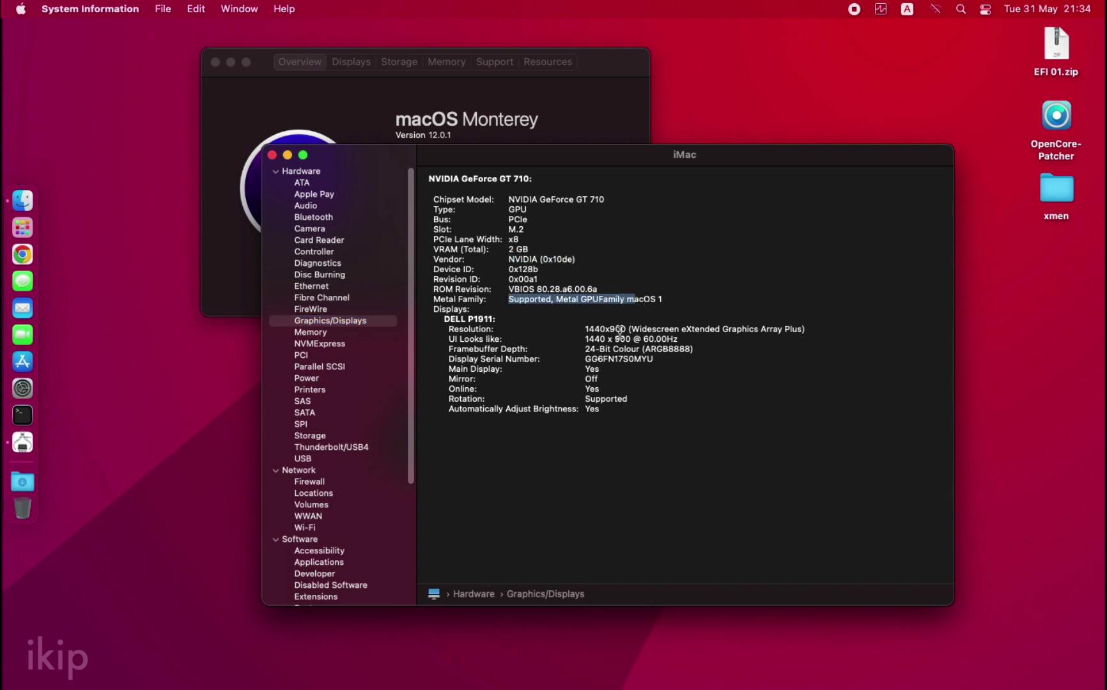
pyautogui.click(574, 429)
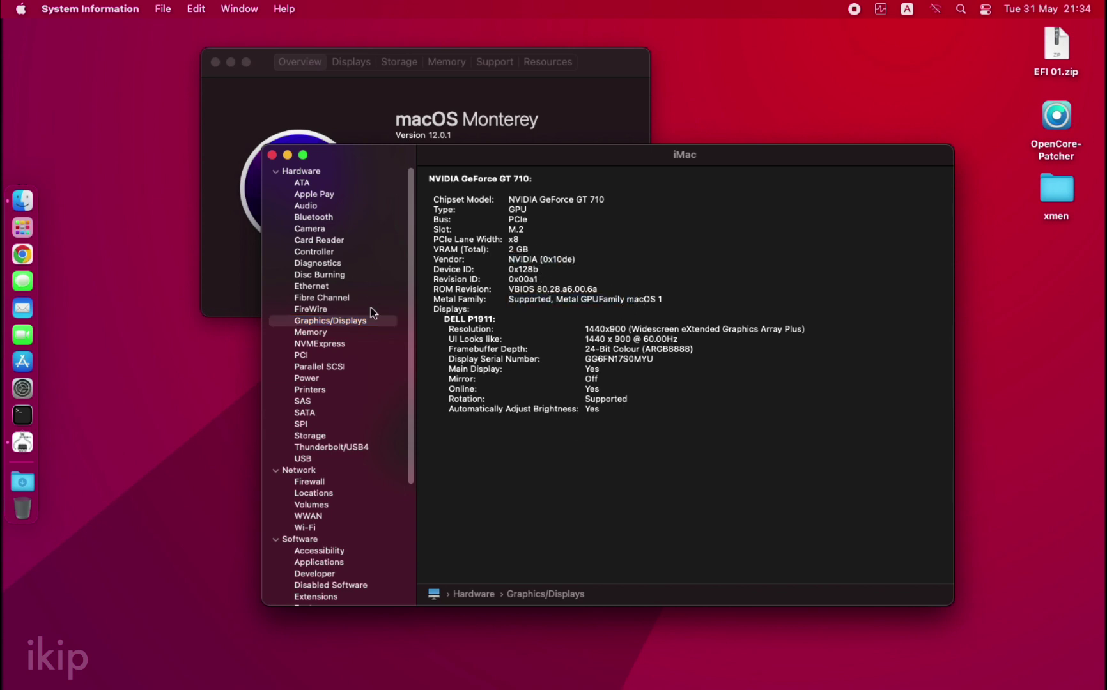
pyautogui.click(272, 155)
pyautogui.moveTo(583, 64); pyautogui.dragTo(742, 114)
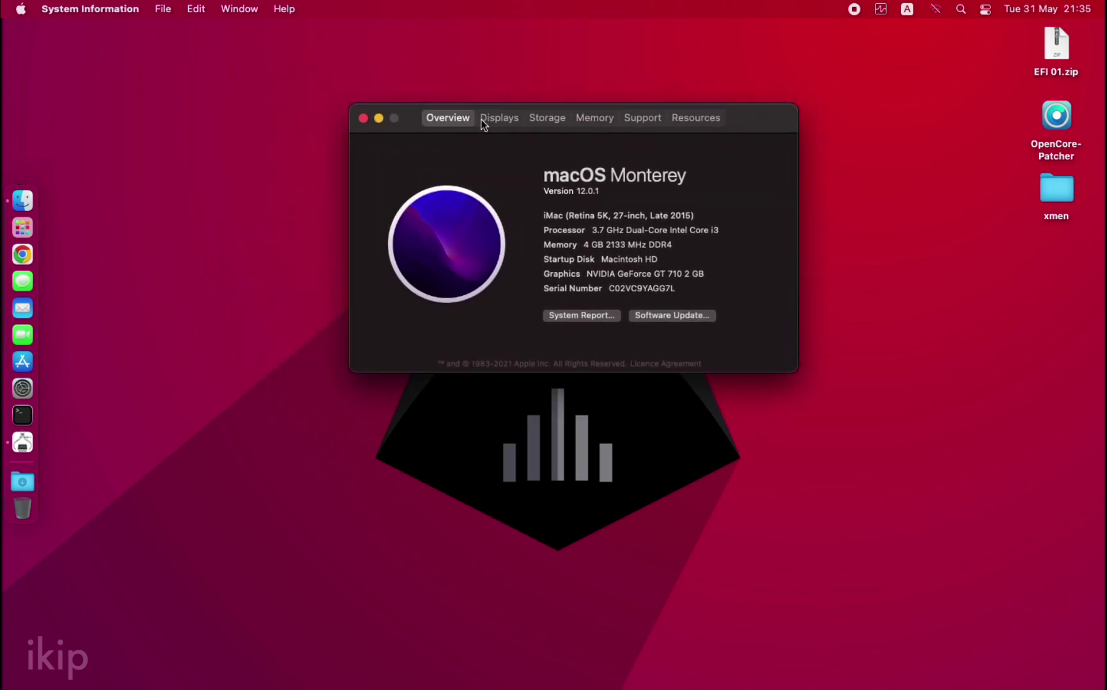
pyautogui.click(362, 120)
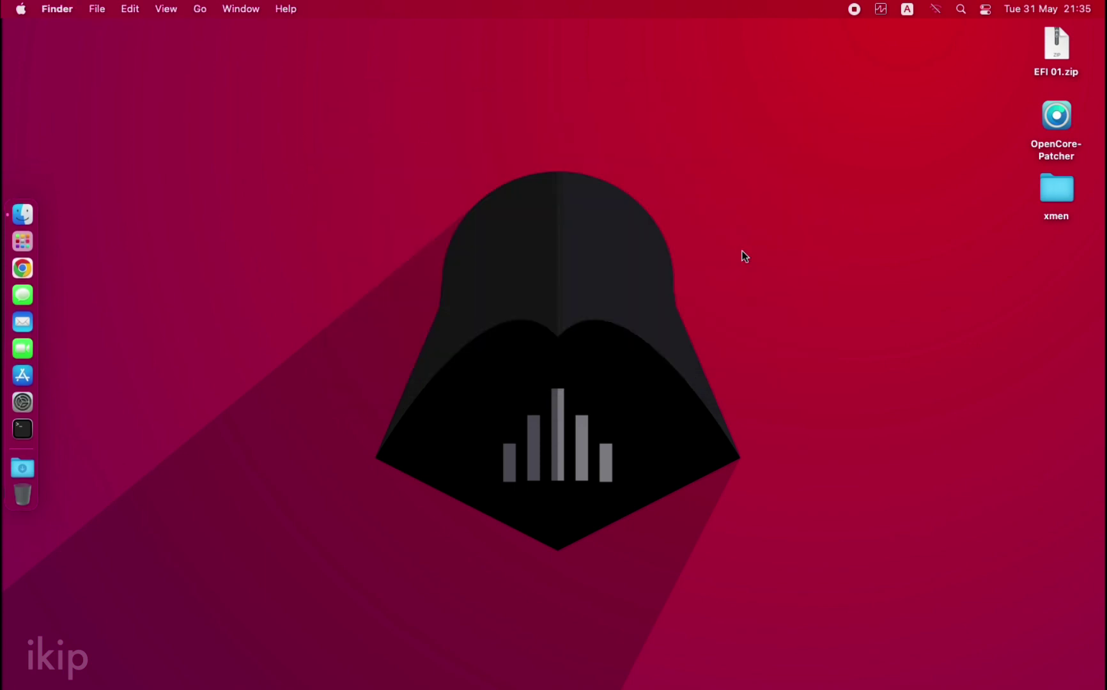